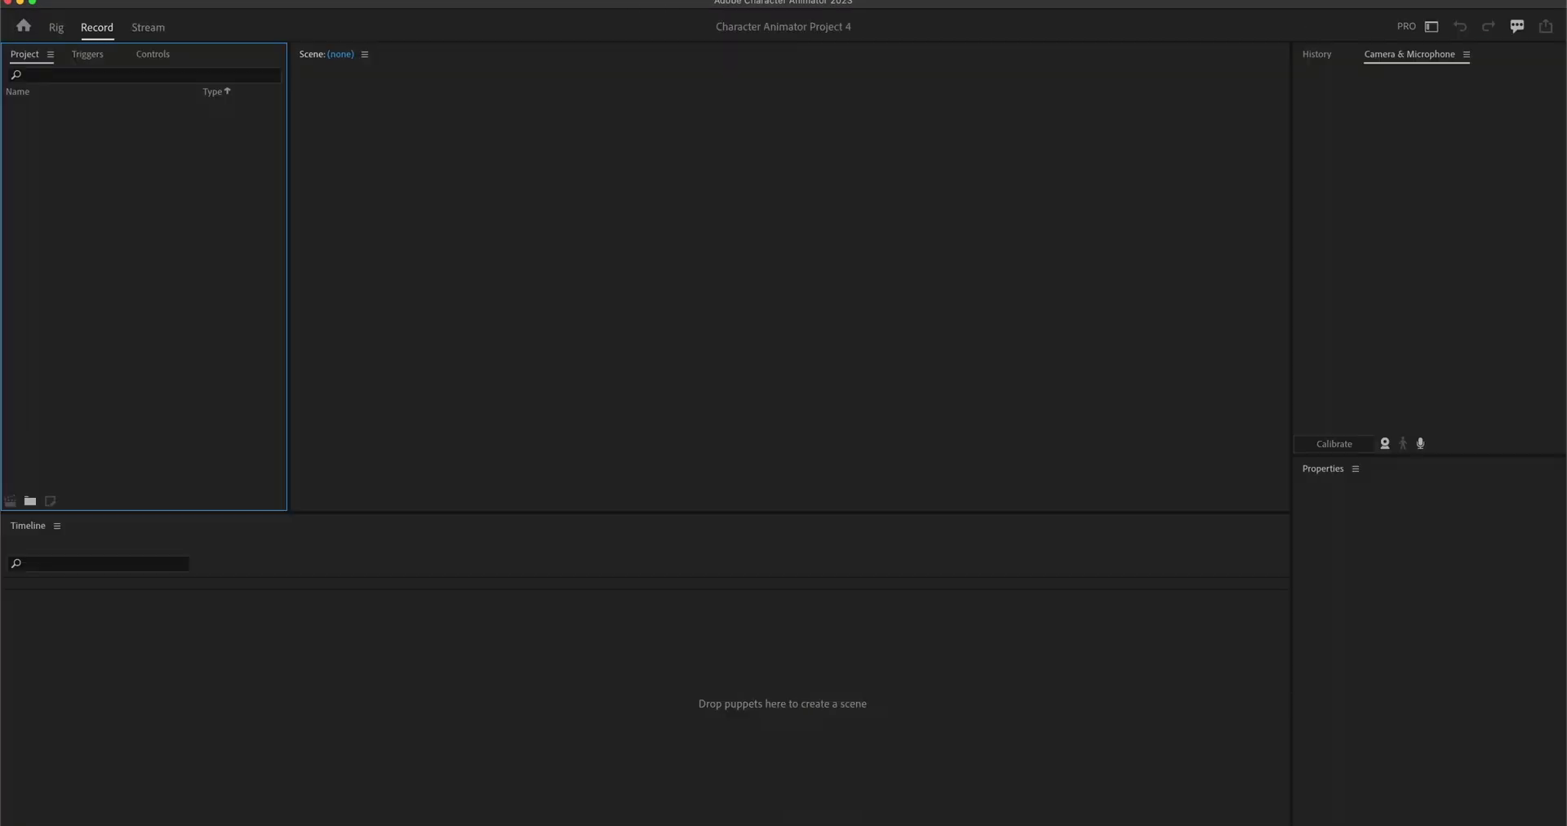
# Launch the Characterizer from the File menu and retry the failed face capture
pyautogui.click(122, 1)
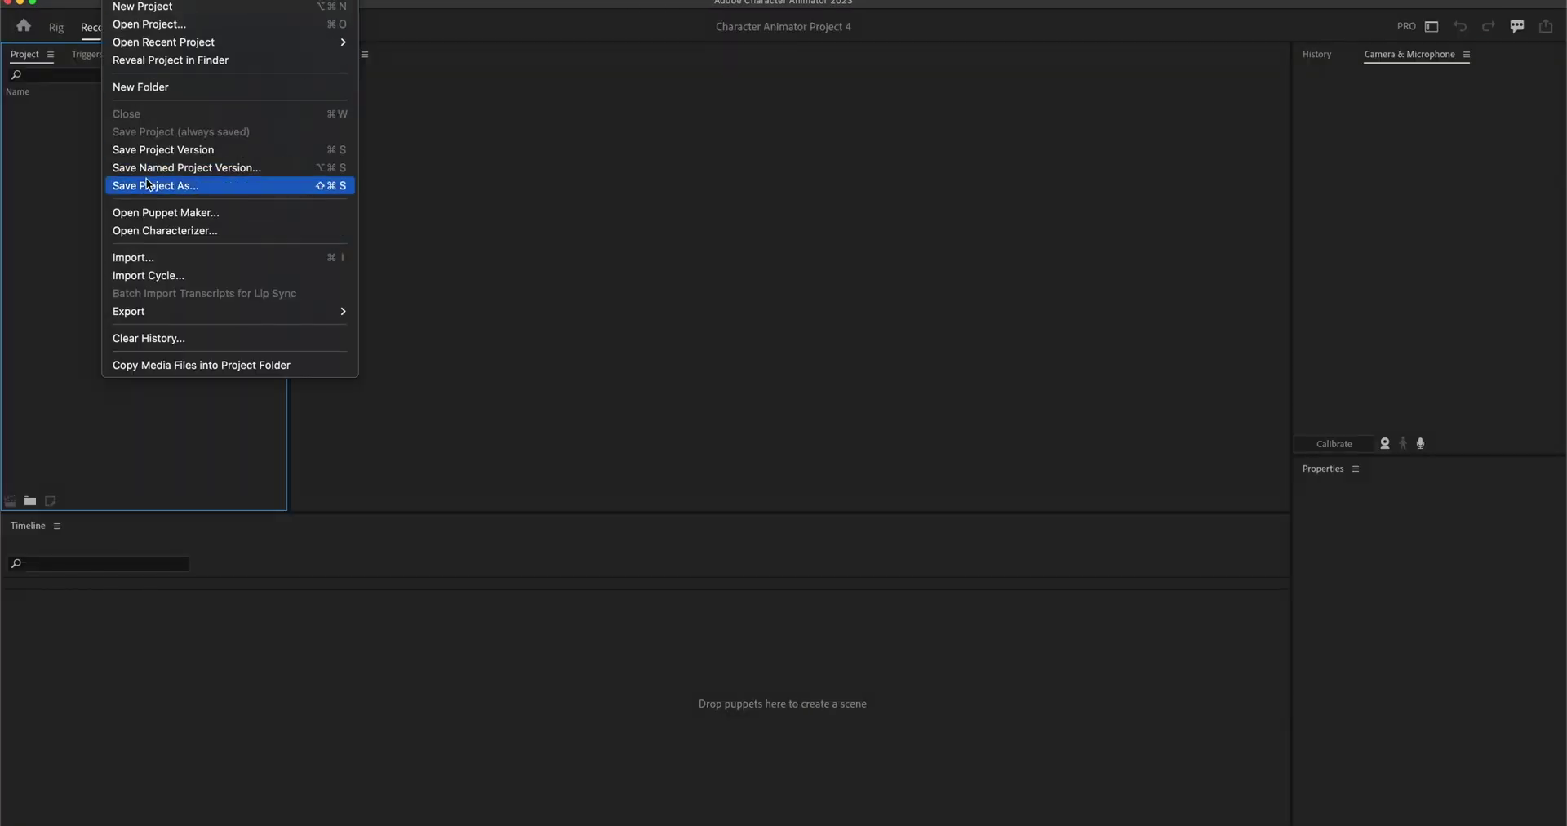
pyautogui.click(159, 236)
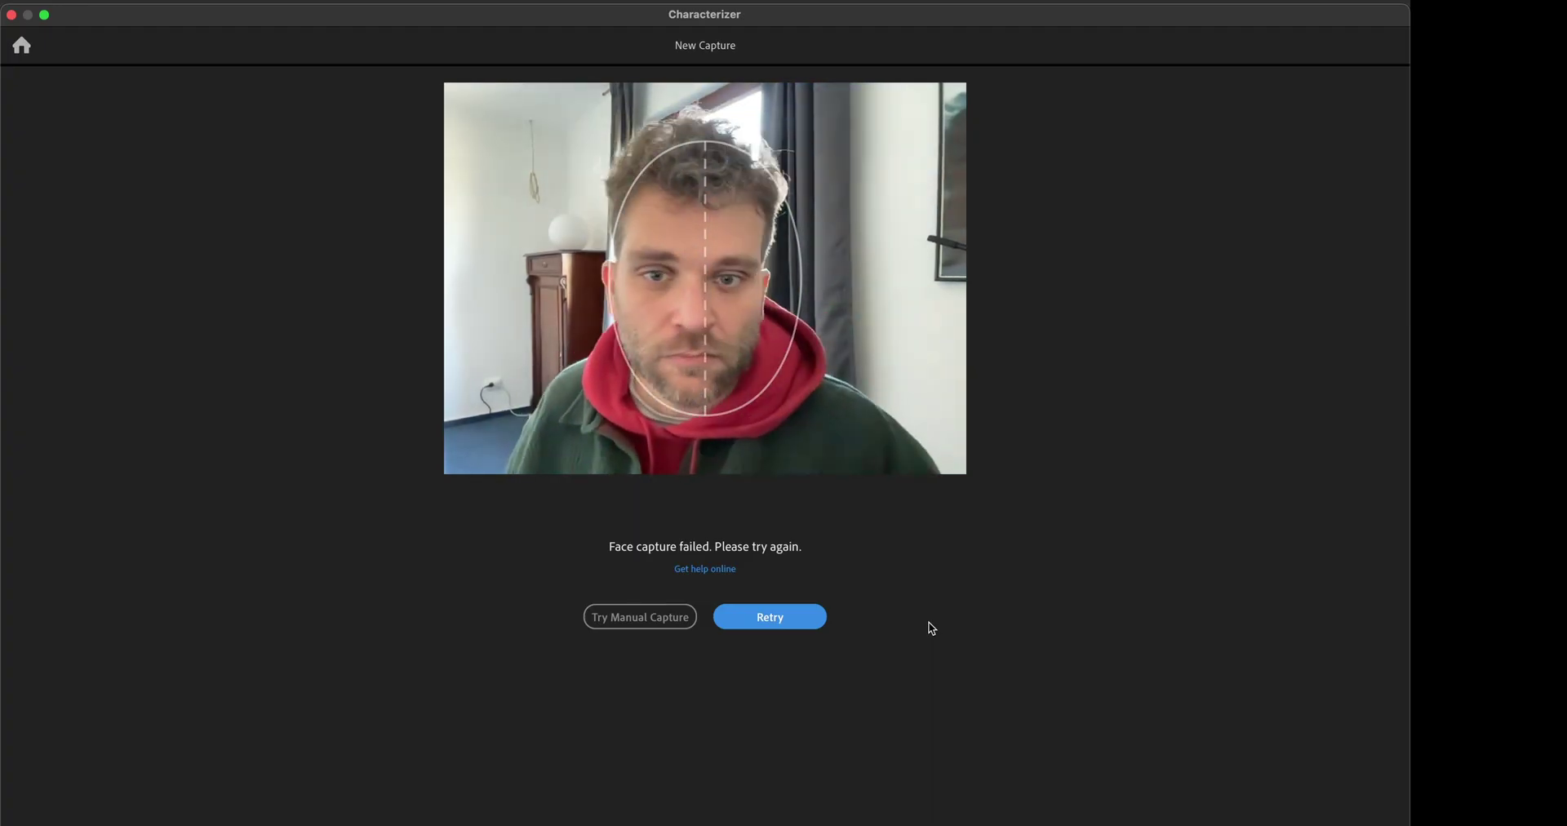
pyautogui.click(784, 623)
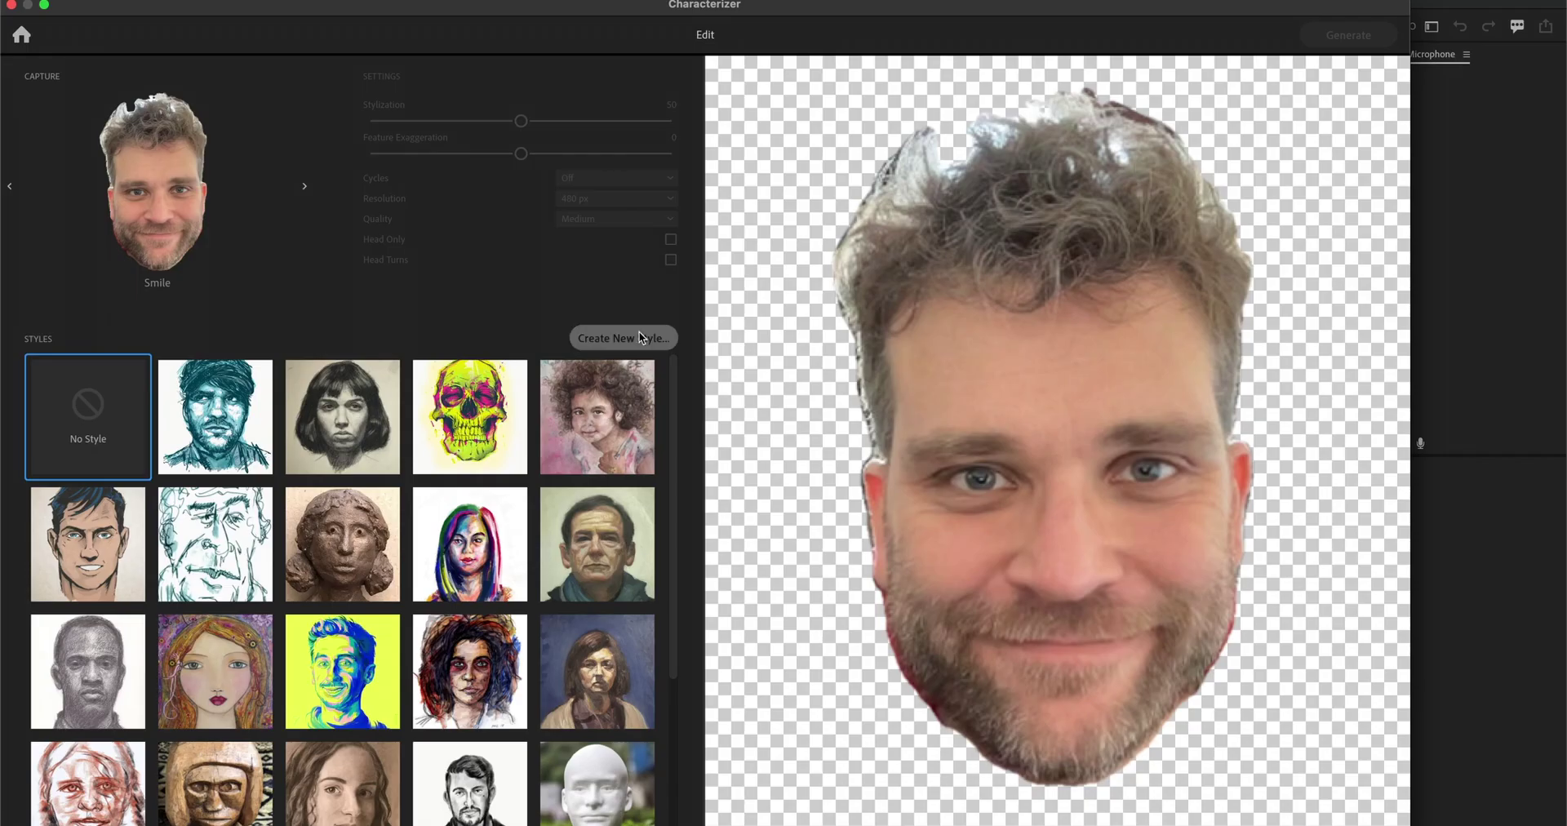
# Create a new custom style from 'ts_ts yt channel avatar for characterizer 01.png'
pyautogui.click(640, 337)
pyautogui.click(257, 134)
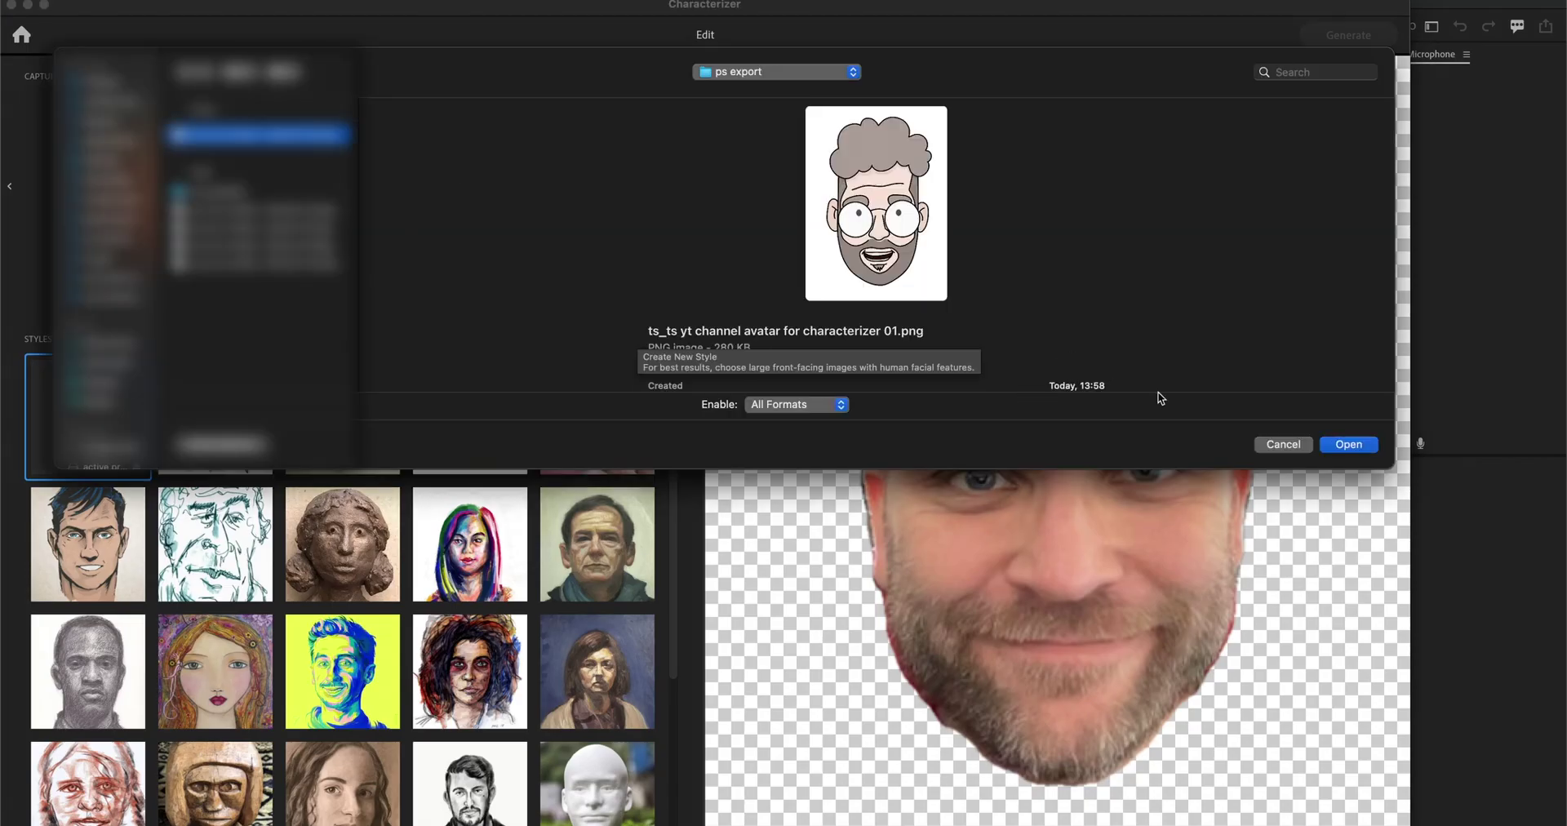
pyautogui.click(1347, 444)
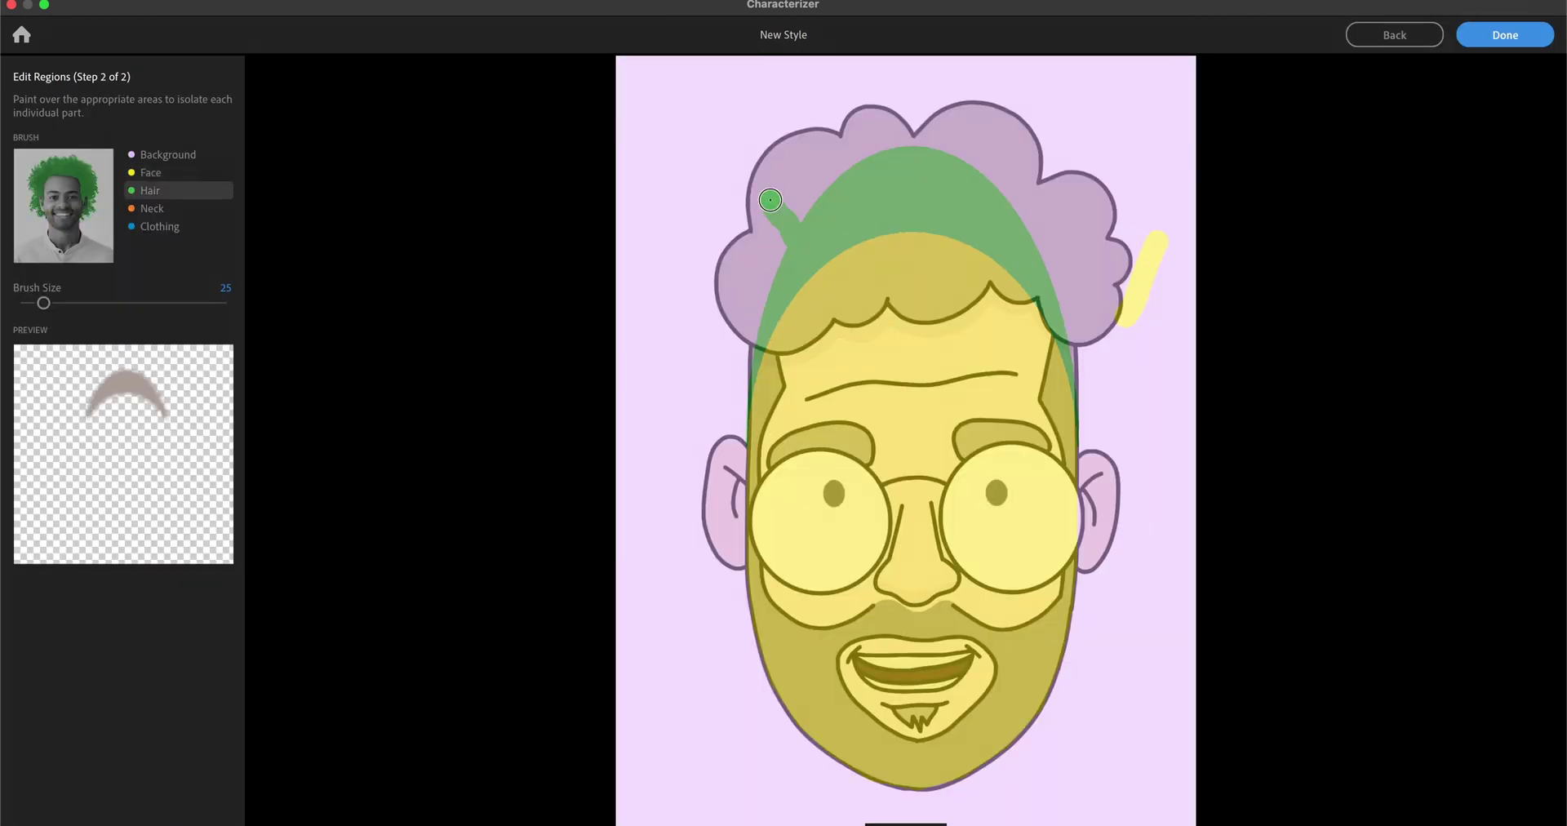
# Paint the avatar's curly hair as the Hair region
pyautogui.moveTo(767, 171)
pyautogui.mouseDown()
pyautogui.moveTo(828, 318)
pyautogui.moveTo(882, 295)
pyautogui.moveTo(1093, 269)
pyautogui.mouseUp()
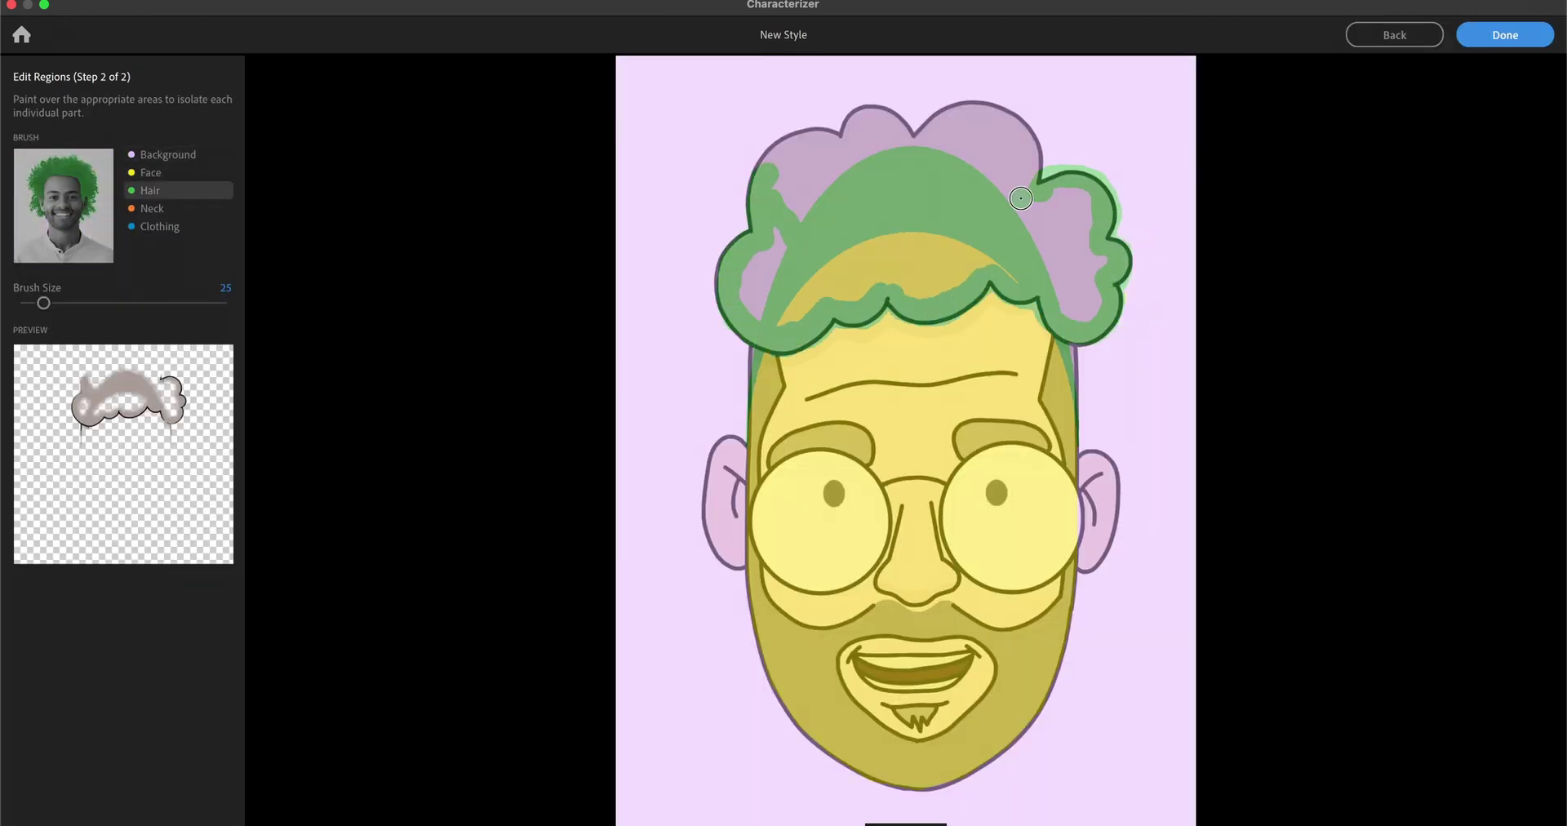
pyautogui.moveTo(43, 303); pyautogui.dragTo(158, 302)
pyautogui.moveTo(898, 204); pyautogui.dragTo(1044, 163)
pyautogui.moveTo(157, 302); pyautogui.dragTo(32, 303)
# Paint the forehead sides and ears as the Face region
pyautogui.click(159, 154)
pyautogui.click(151, 172)
pyautogui.moveTo(752, 351); pyautogui.dragTo(755, 415)
pyautogui.moveTo(1029, 306); pyautogui.dragTo(1103, 530)
pyautogui.moveTo(749, 371); pyautogui.dragTo(730, 558)
pyautogui.press('Down')
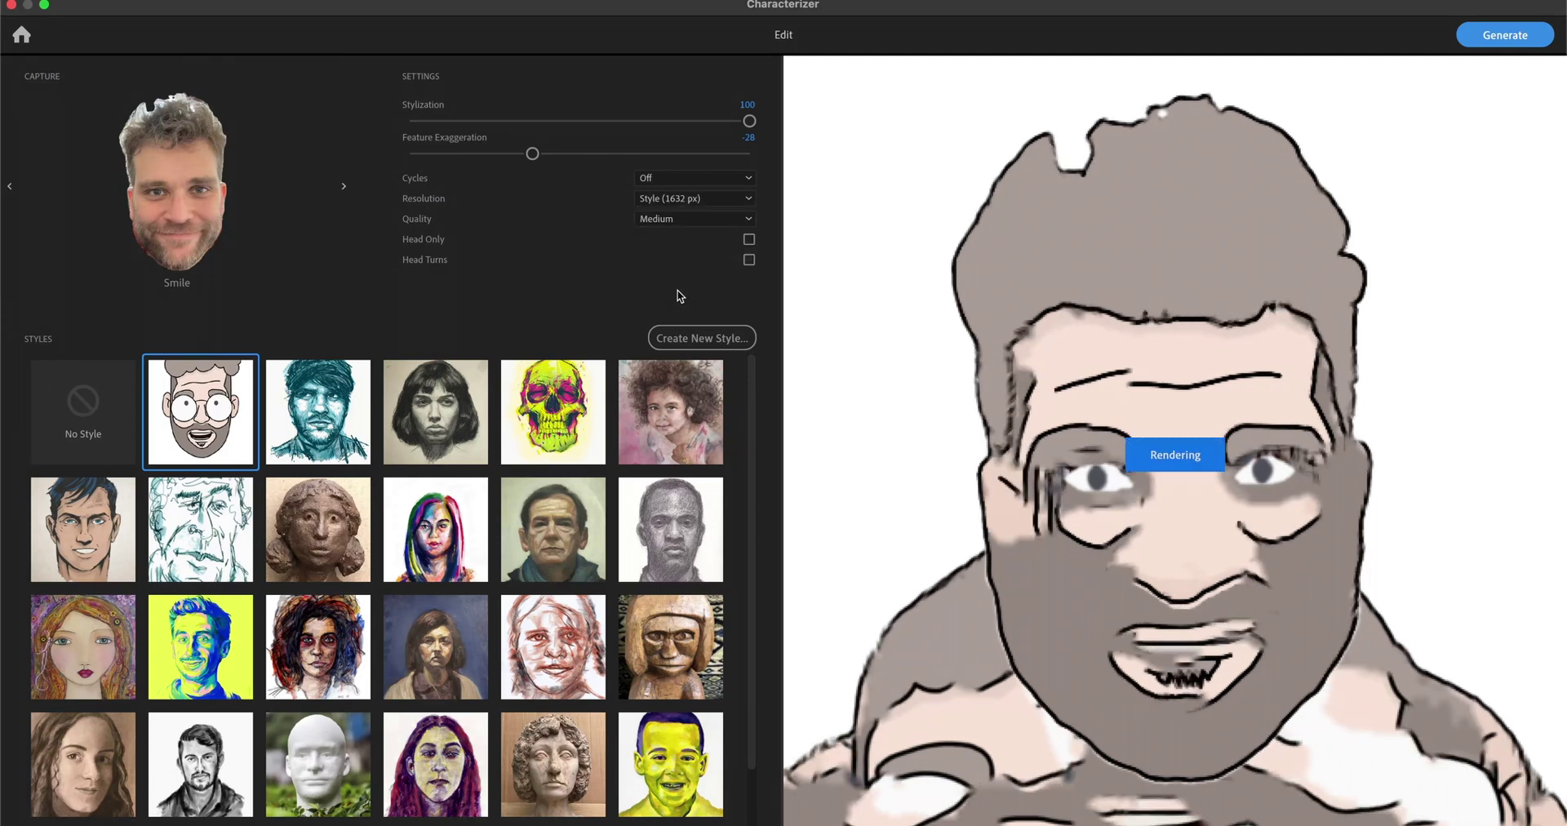
# Generate a head-only puppet and calibrate its face tracking to the webcam
pyautogui.click(748, 239)
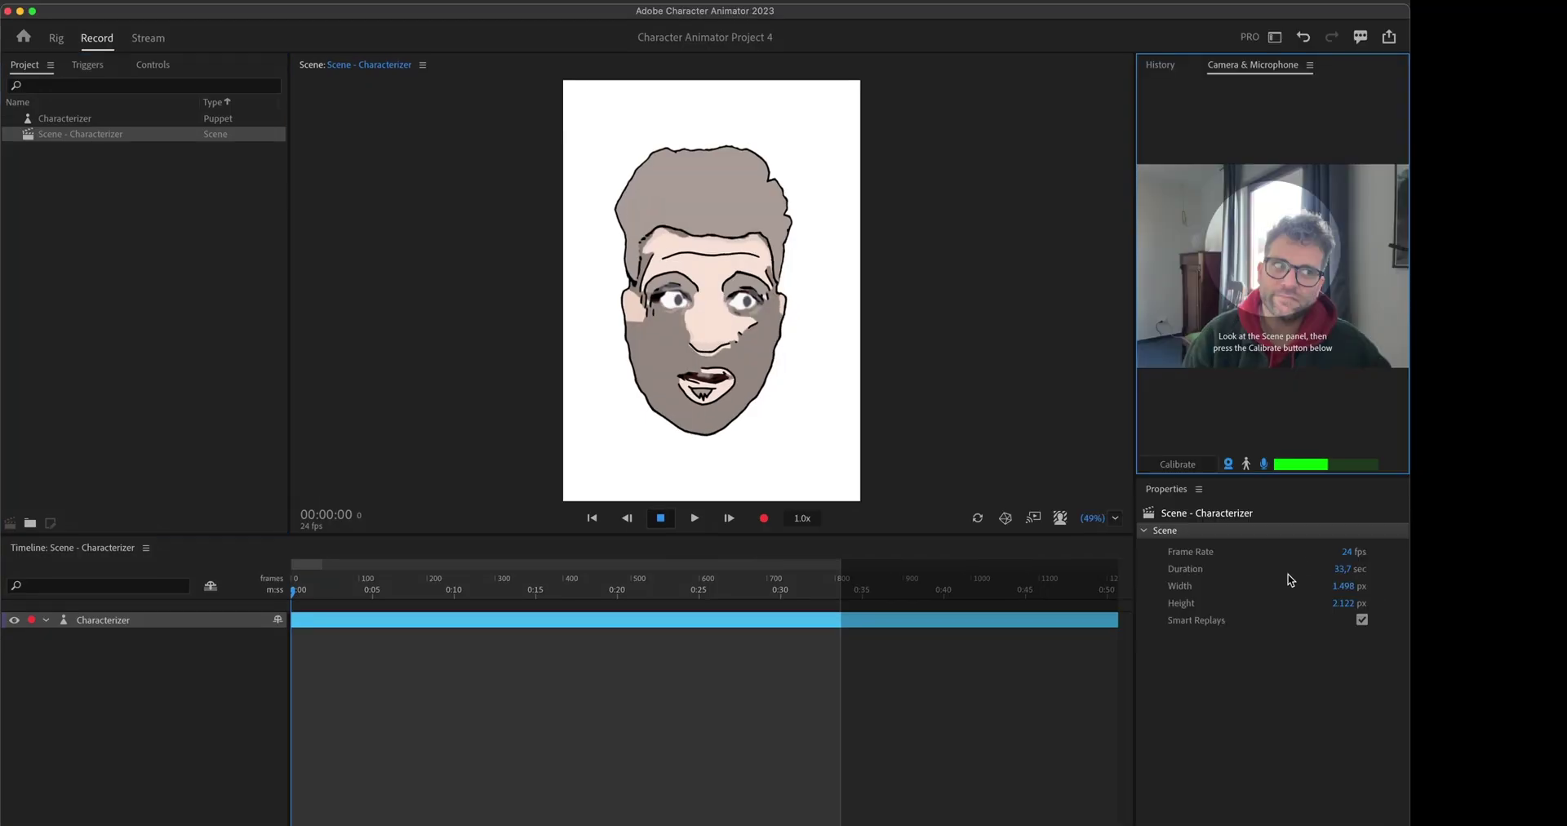
pyautogui.click(1189, 464)
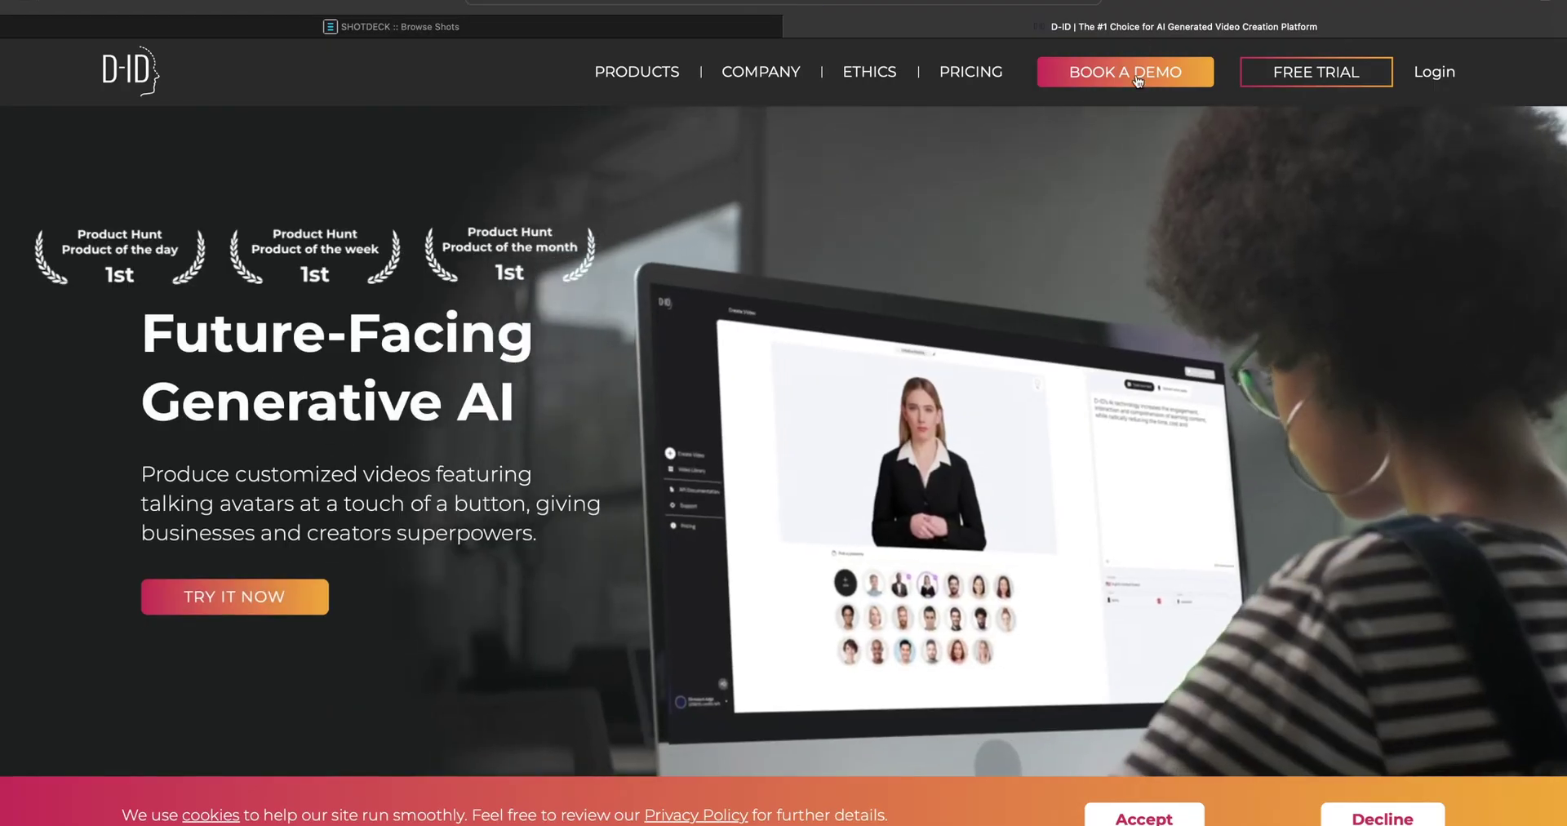
# Start a new video from the D-ID Studio video library and view presenter options
pyautogui.click(1316, 72)
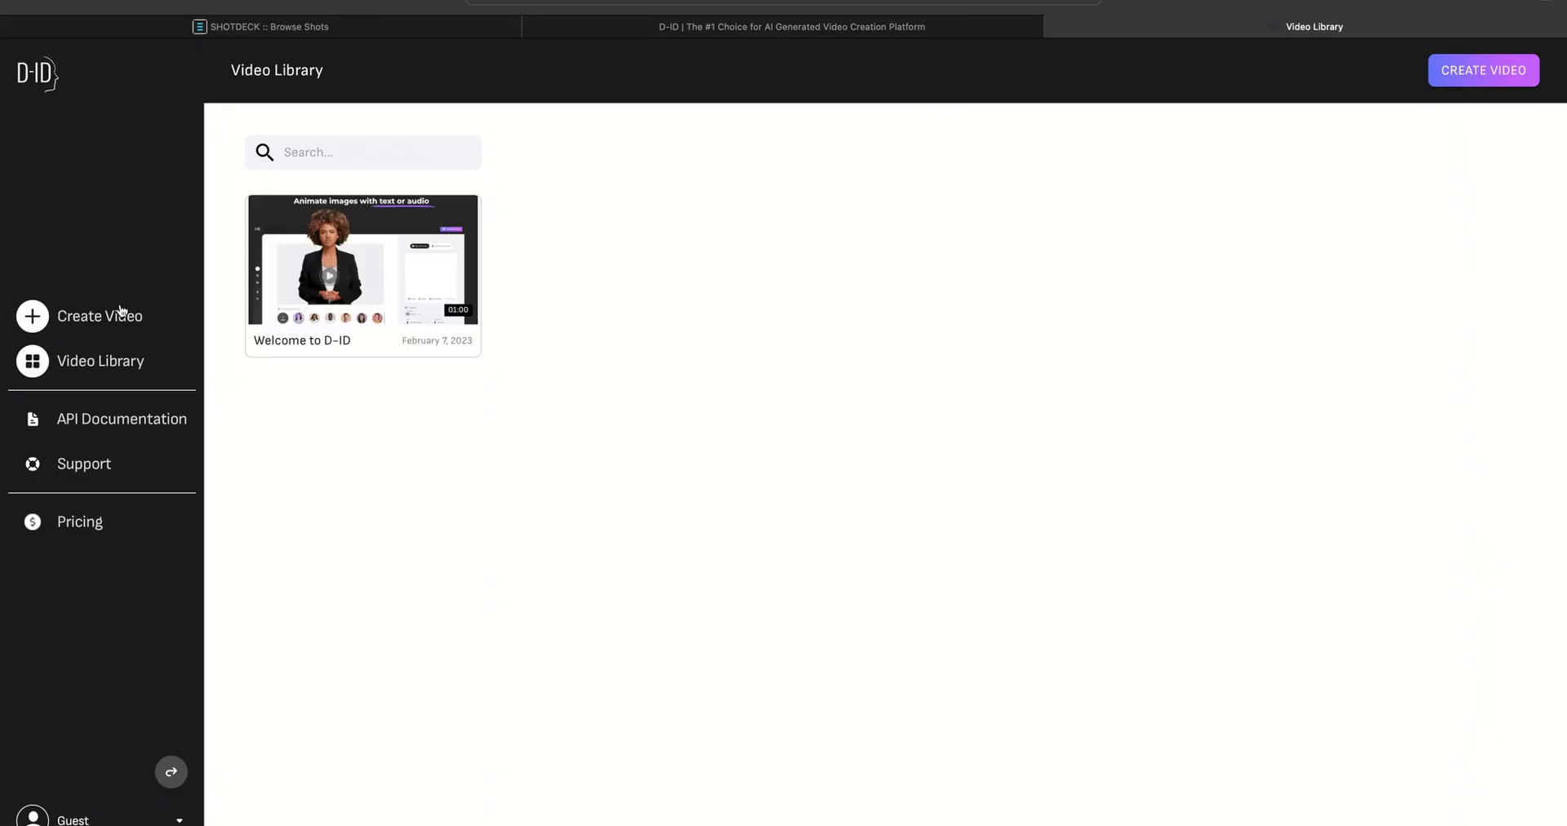
pyautogui.click(100, 318)
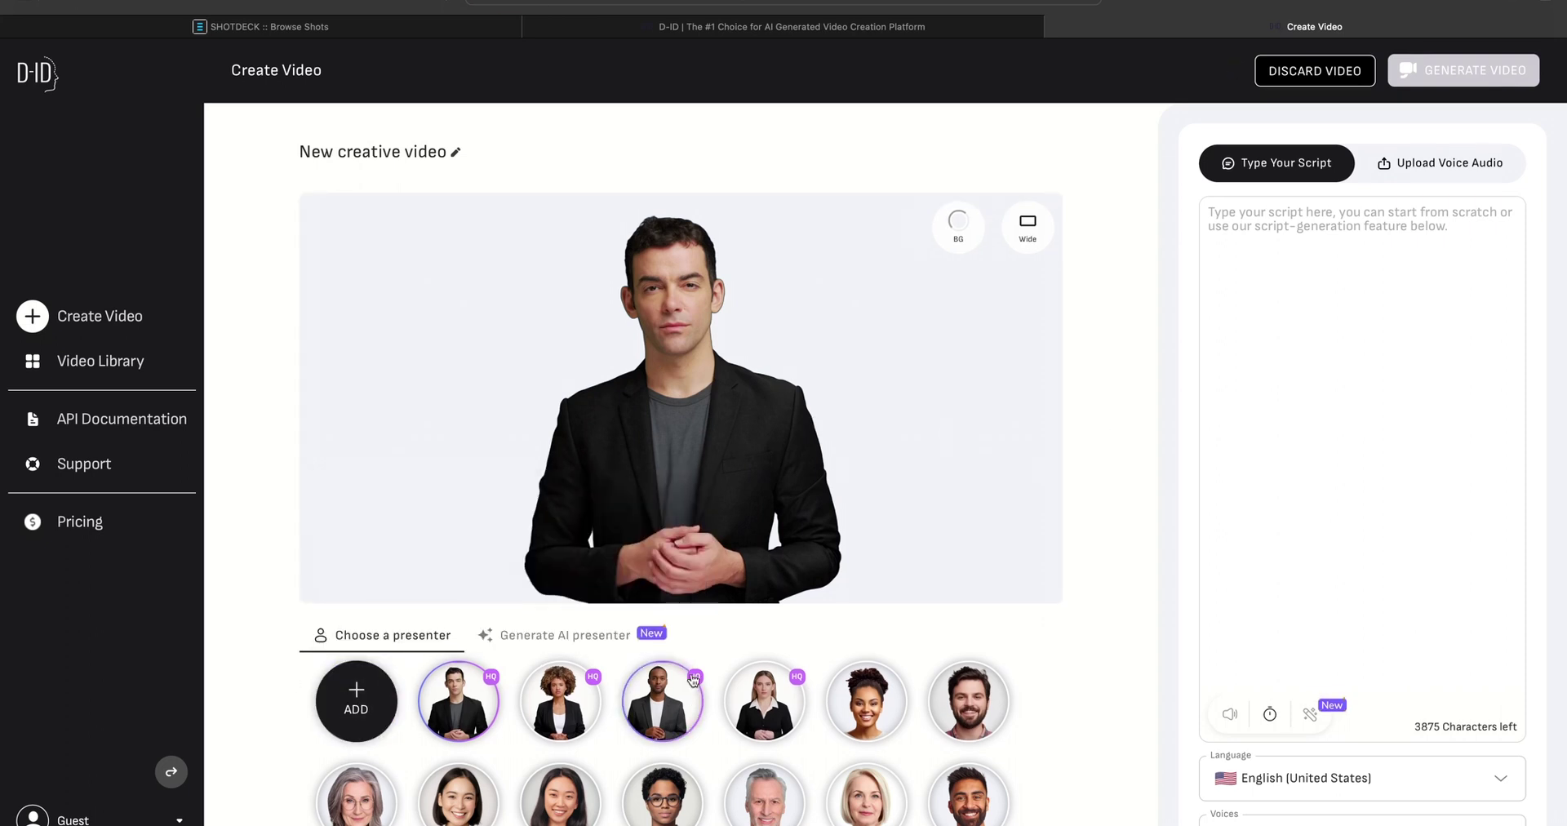
pyautogui.click(579, 639)
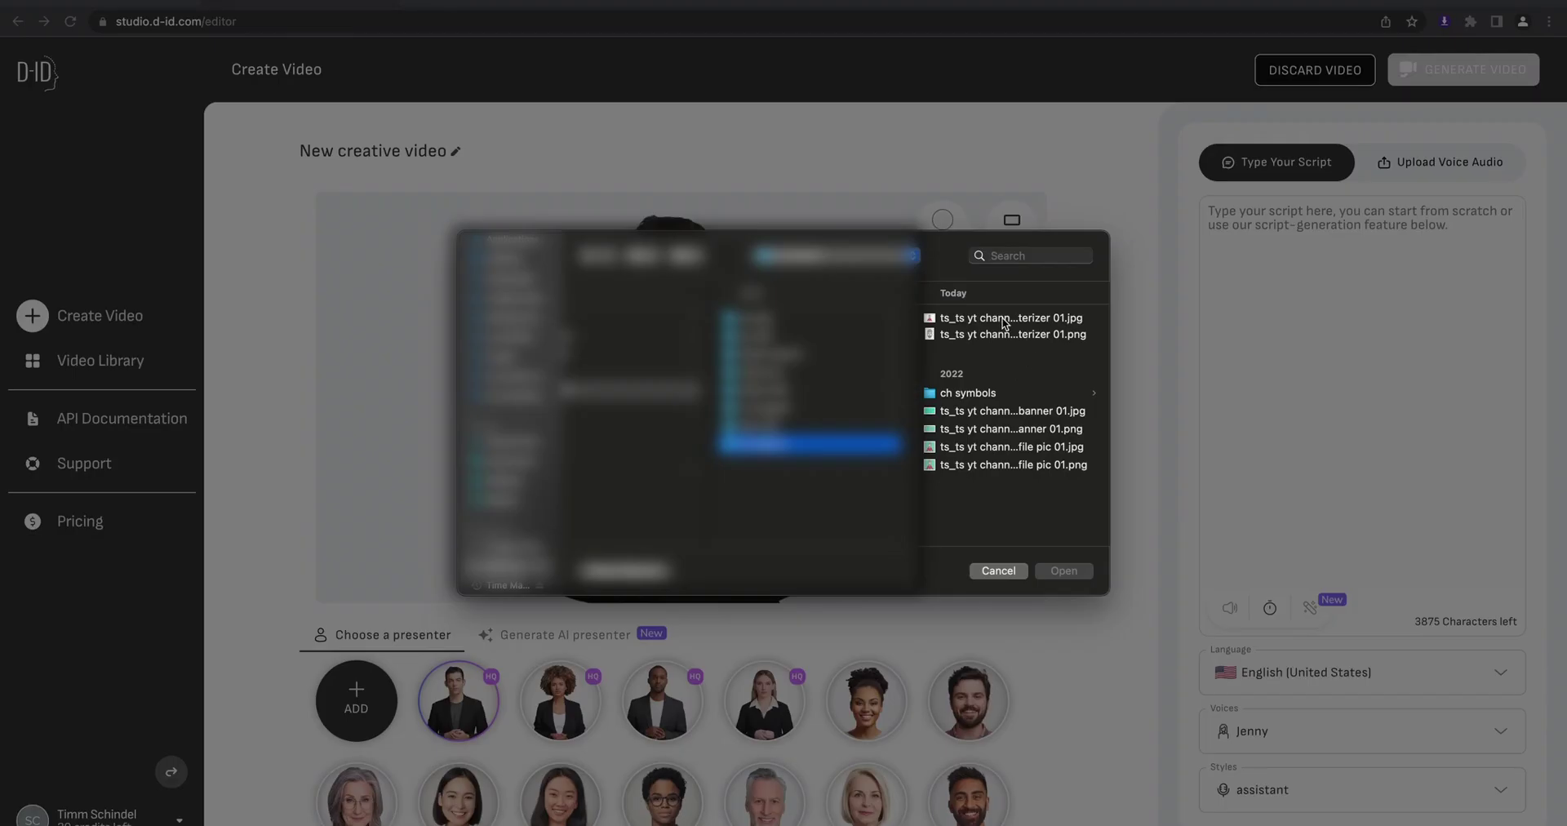
# Upload the cartoon avatar as presenter, then dismiss the no-face-detected error
pyautogui.click(1004, 321)
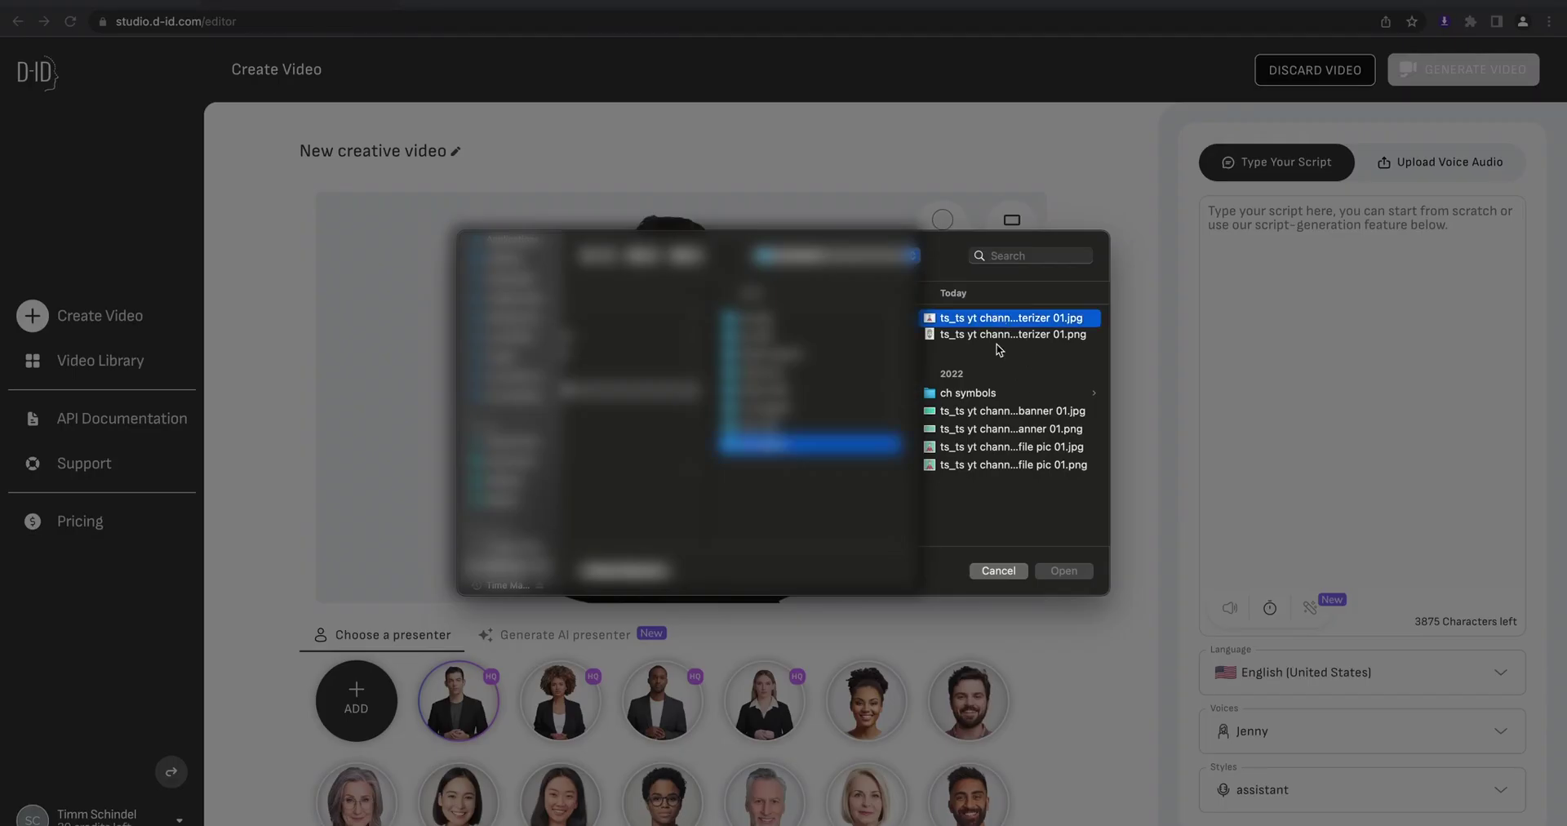
pyautogui.click(1063, 571)
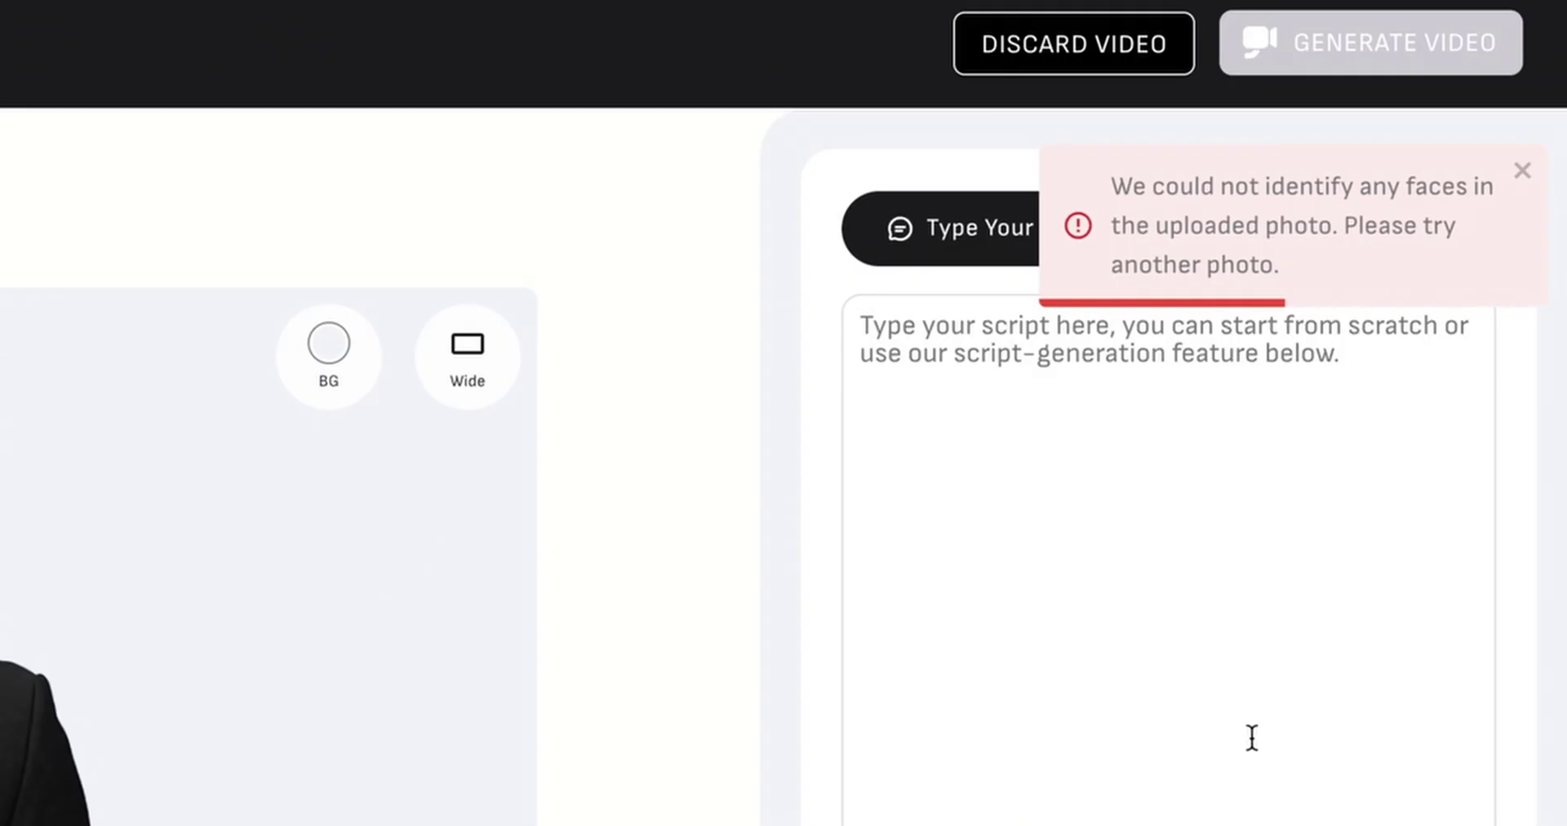
pyautogui.click(1523, 183)
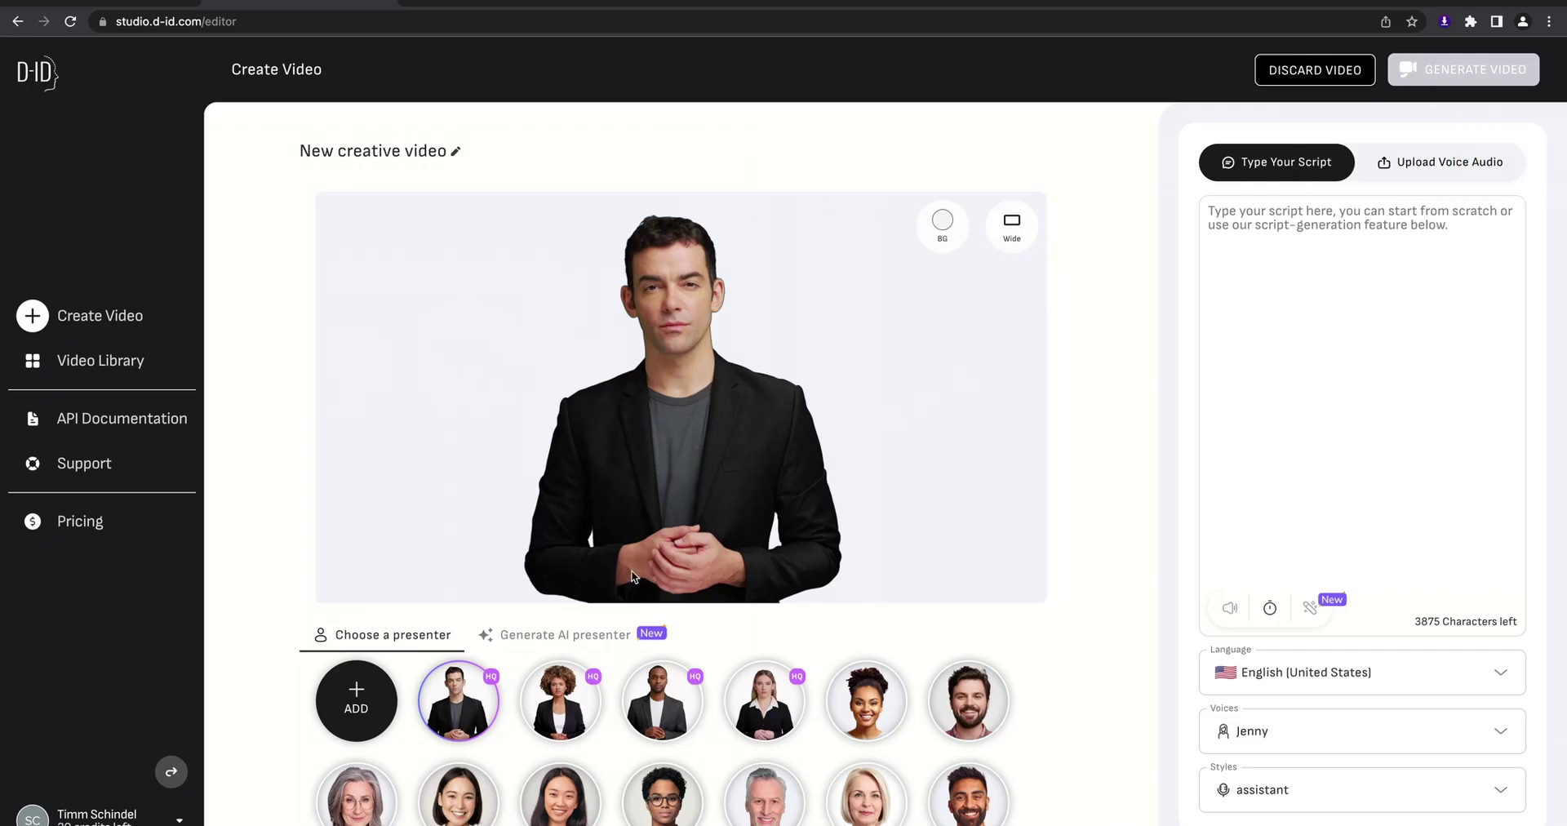
# Generate a bearded blond cartoon presenter from an example prompt and type a welcome-back-to-the-channel script
pyautogui.click(565, 635)
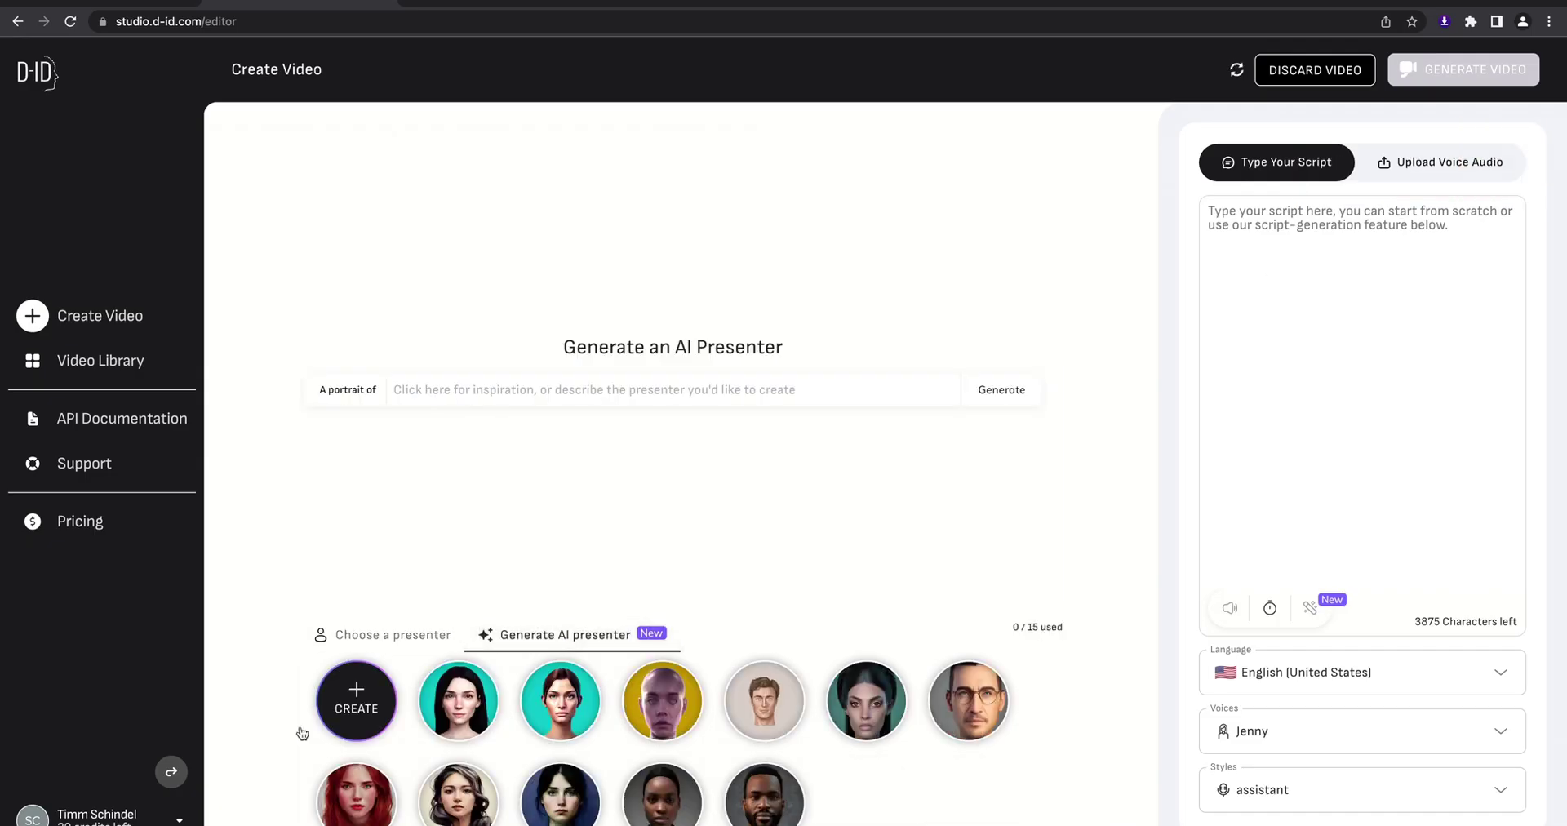
pyautogui.scroll(-2, 408, 734)
pyautogui.click(467, 808)
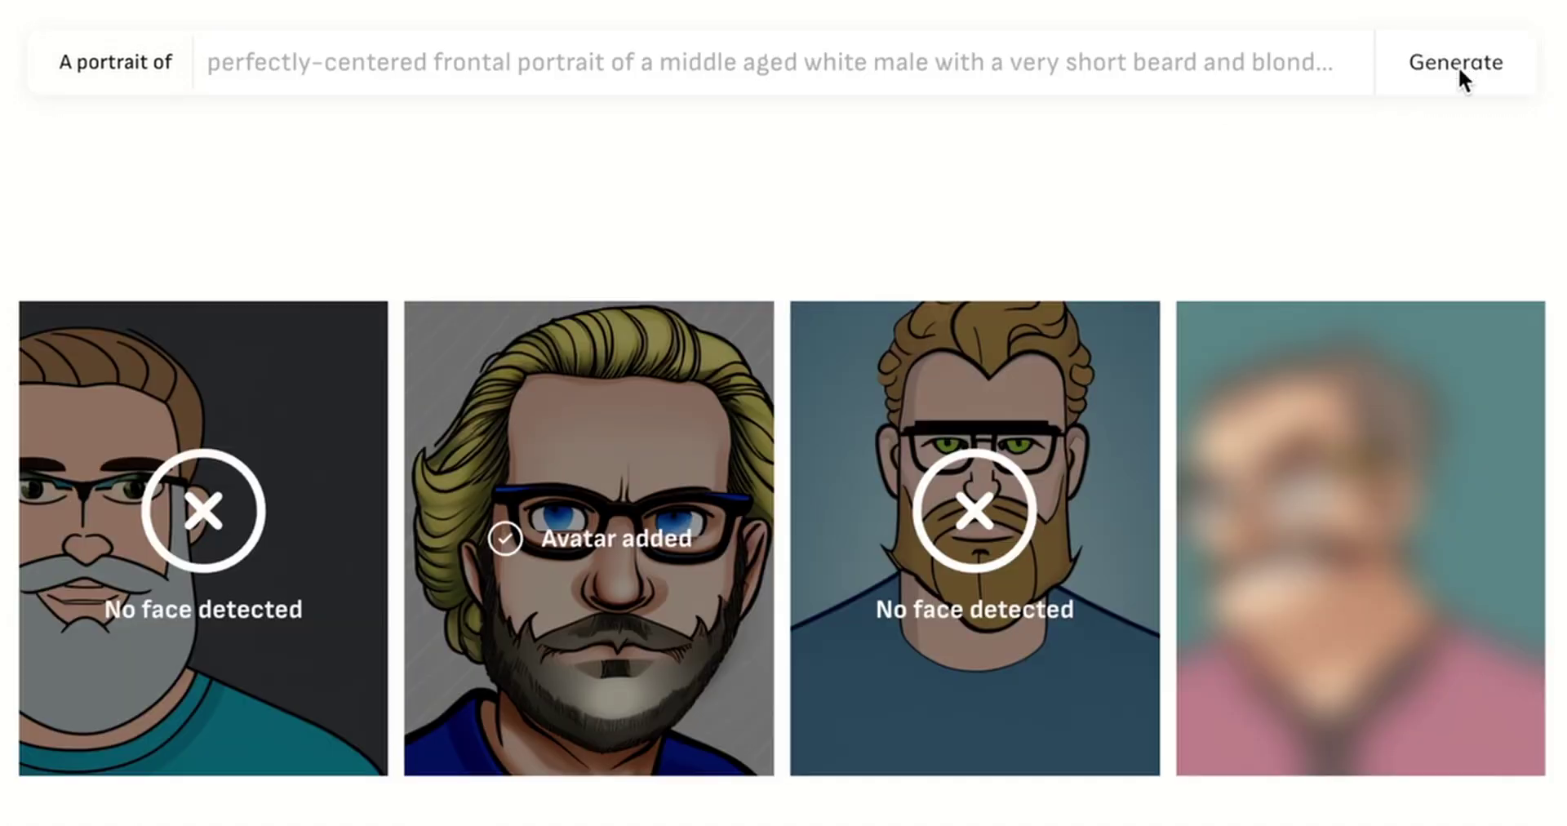
pyautogui.write(", welcome back to the channel. With all this AI stuff out there, you gotta make a video about it, right? The most comments an E-Mails I get are you guys asking for your own animated avatars to use in your videos. Well, there's a new way to do it. Maybe, I don't know. Judge for yourself. Th")
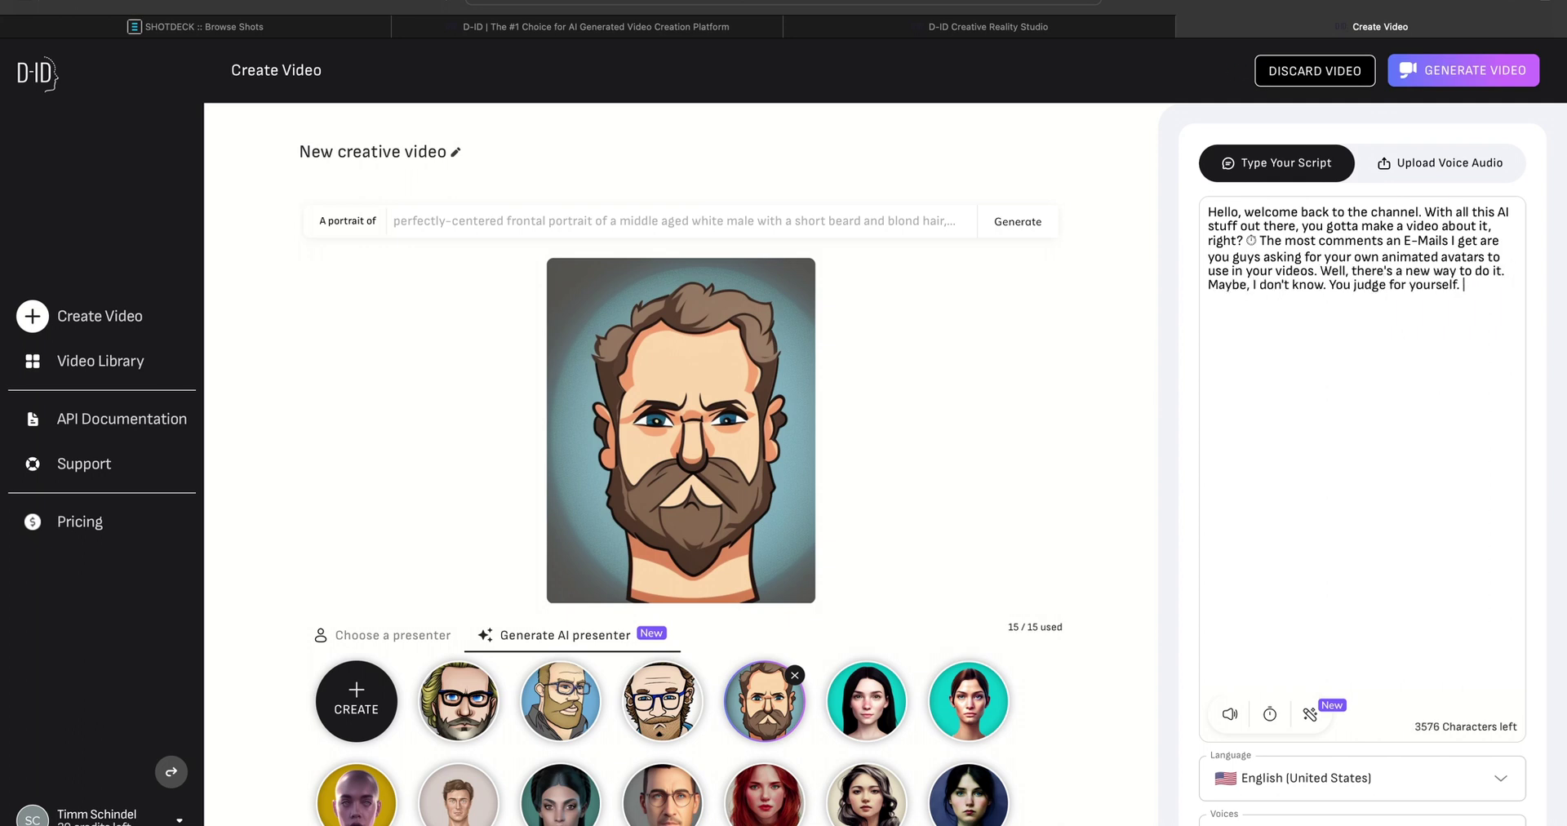
pyautogui.write('is avatar you are seeing right now has been created by an AI by the way')
# Generate the 28-second talking presenter video, confirming the 2-credit cost
pyautogui.click(1482, 73)
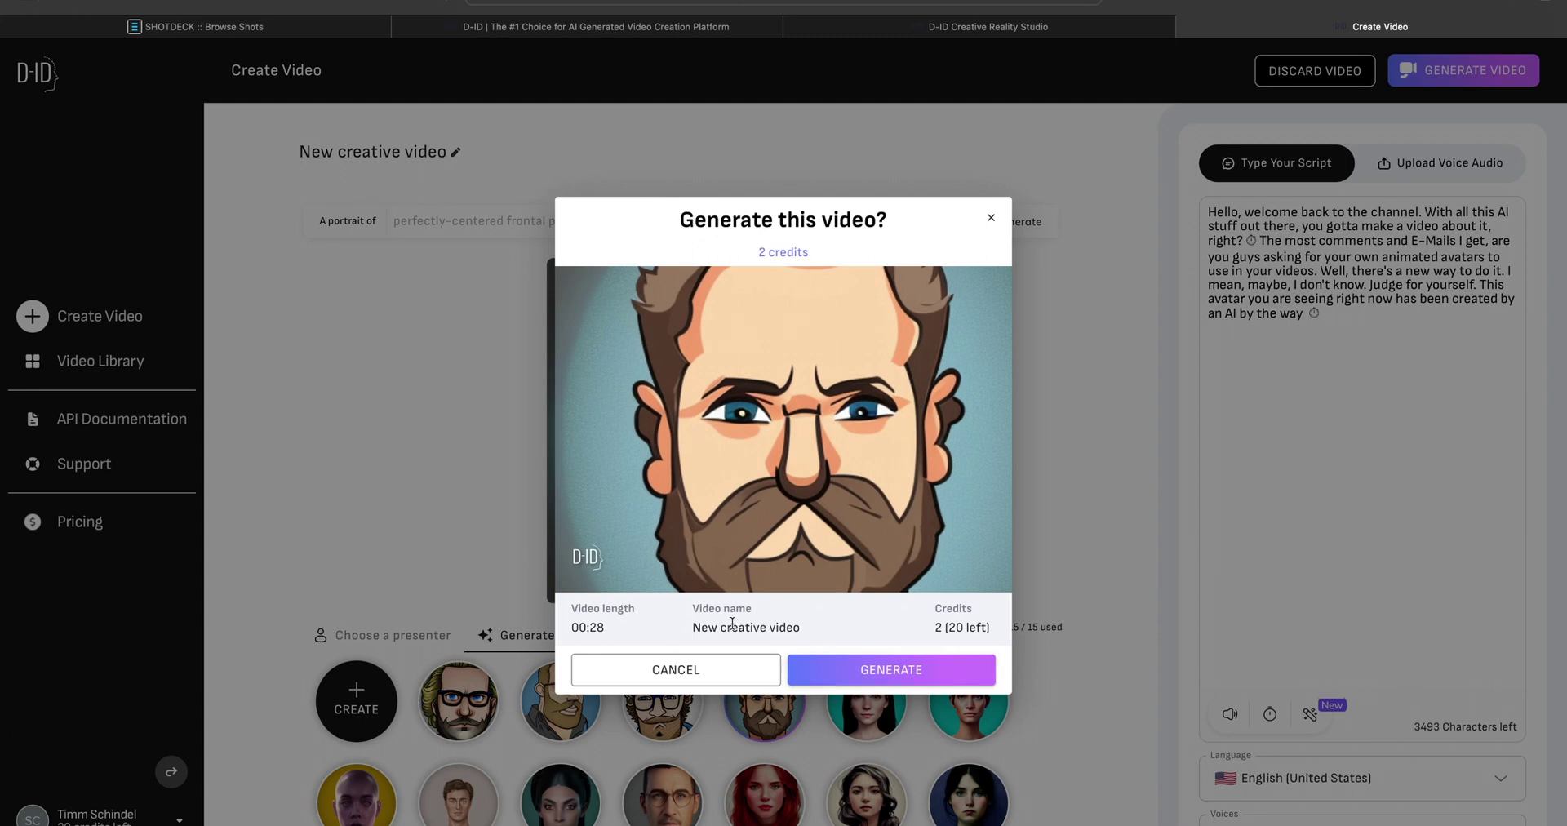
pyautogui.click(881, 671)
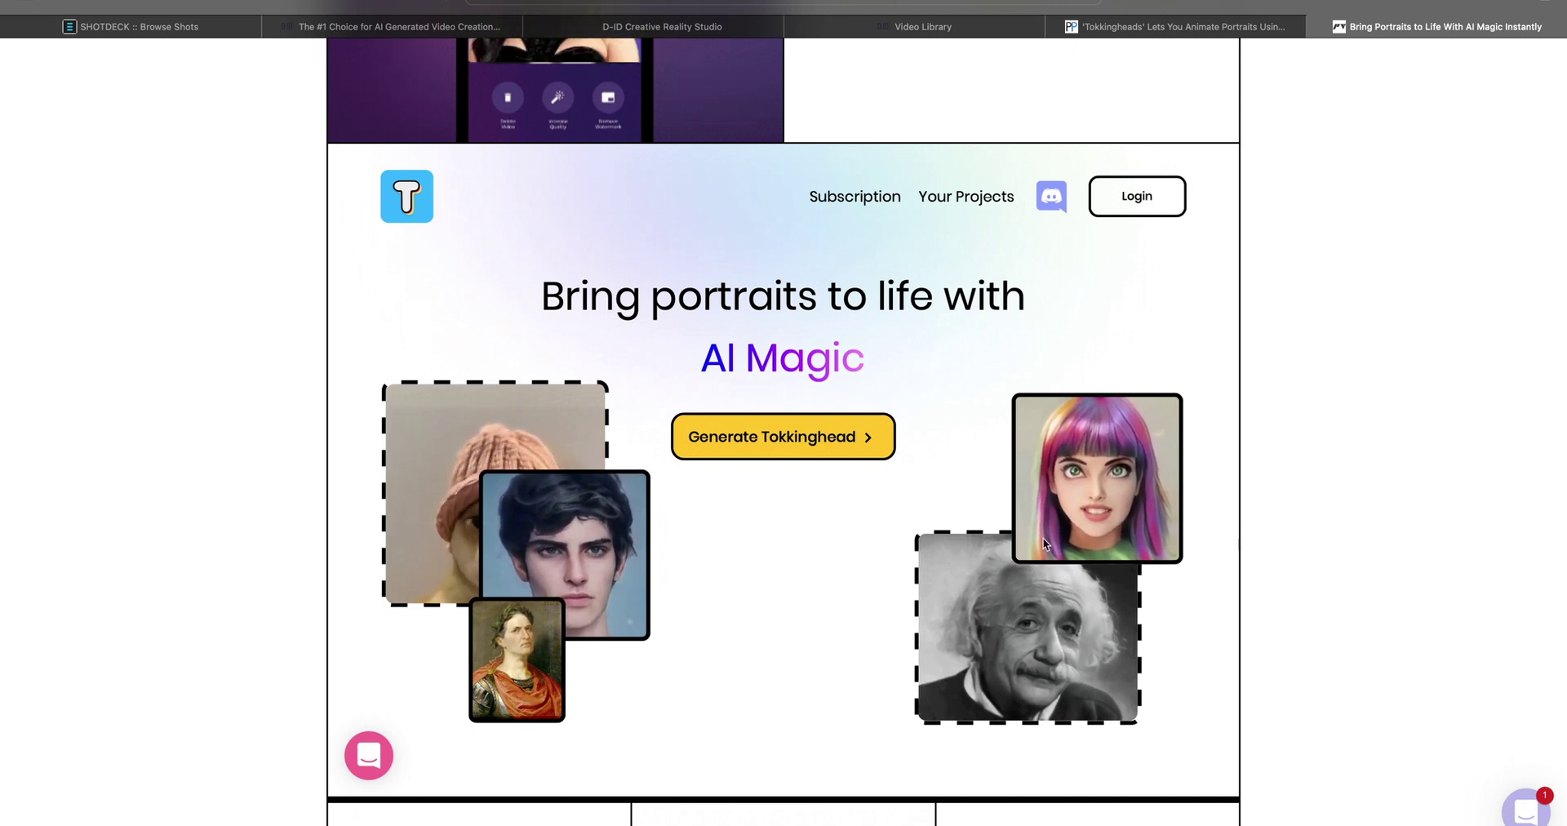
# Start a new Tokkinghead using the uploaded cartoon avatar photo
pyautogui.click(792, 447)
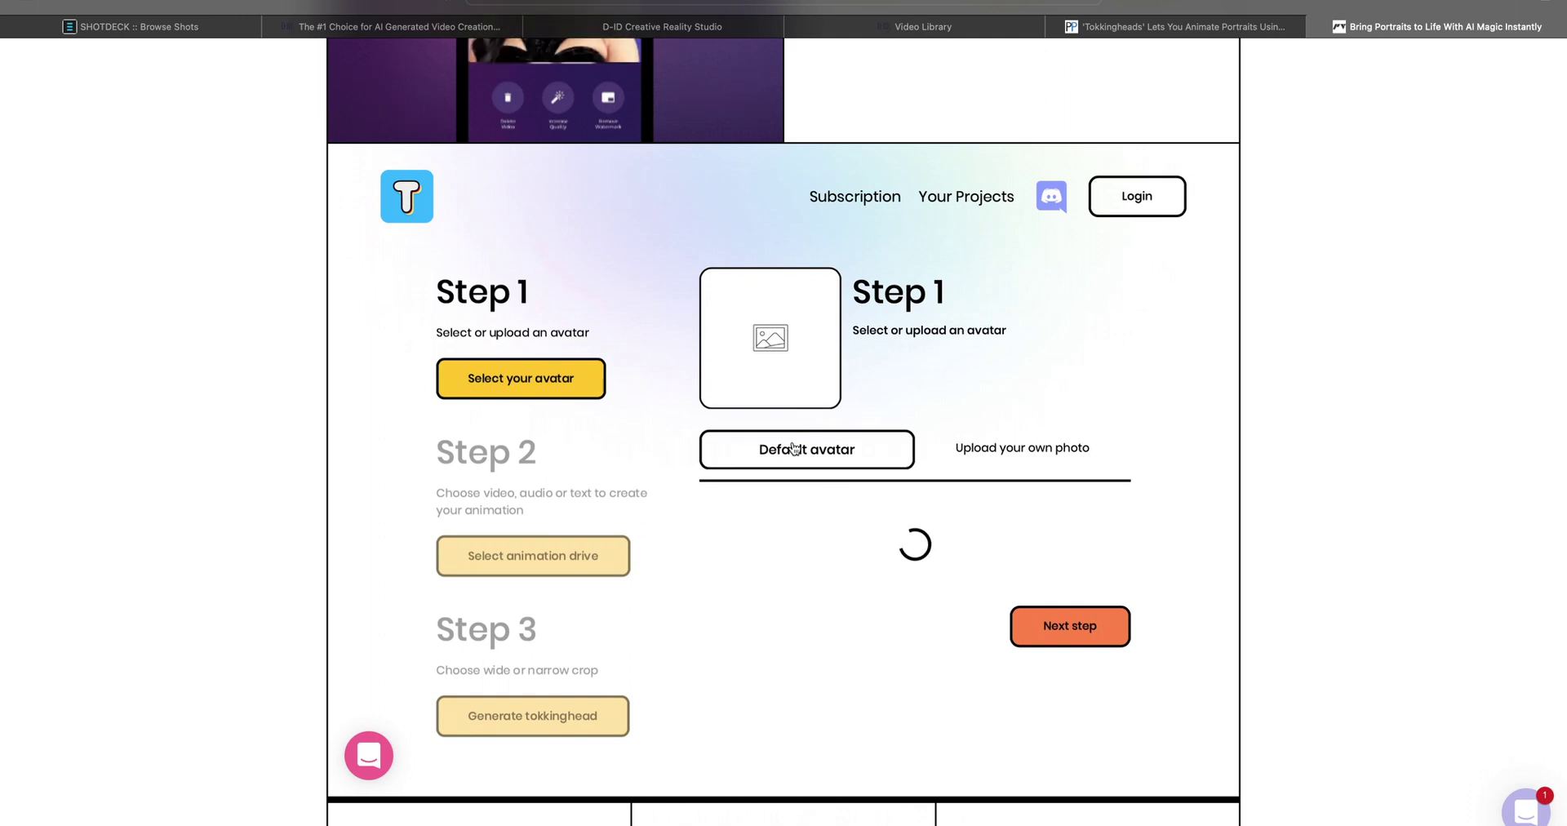
pyautogui.click(1026, 460)
pyautogui.click(931, 569)
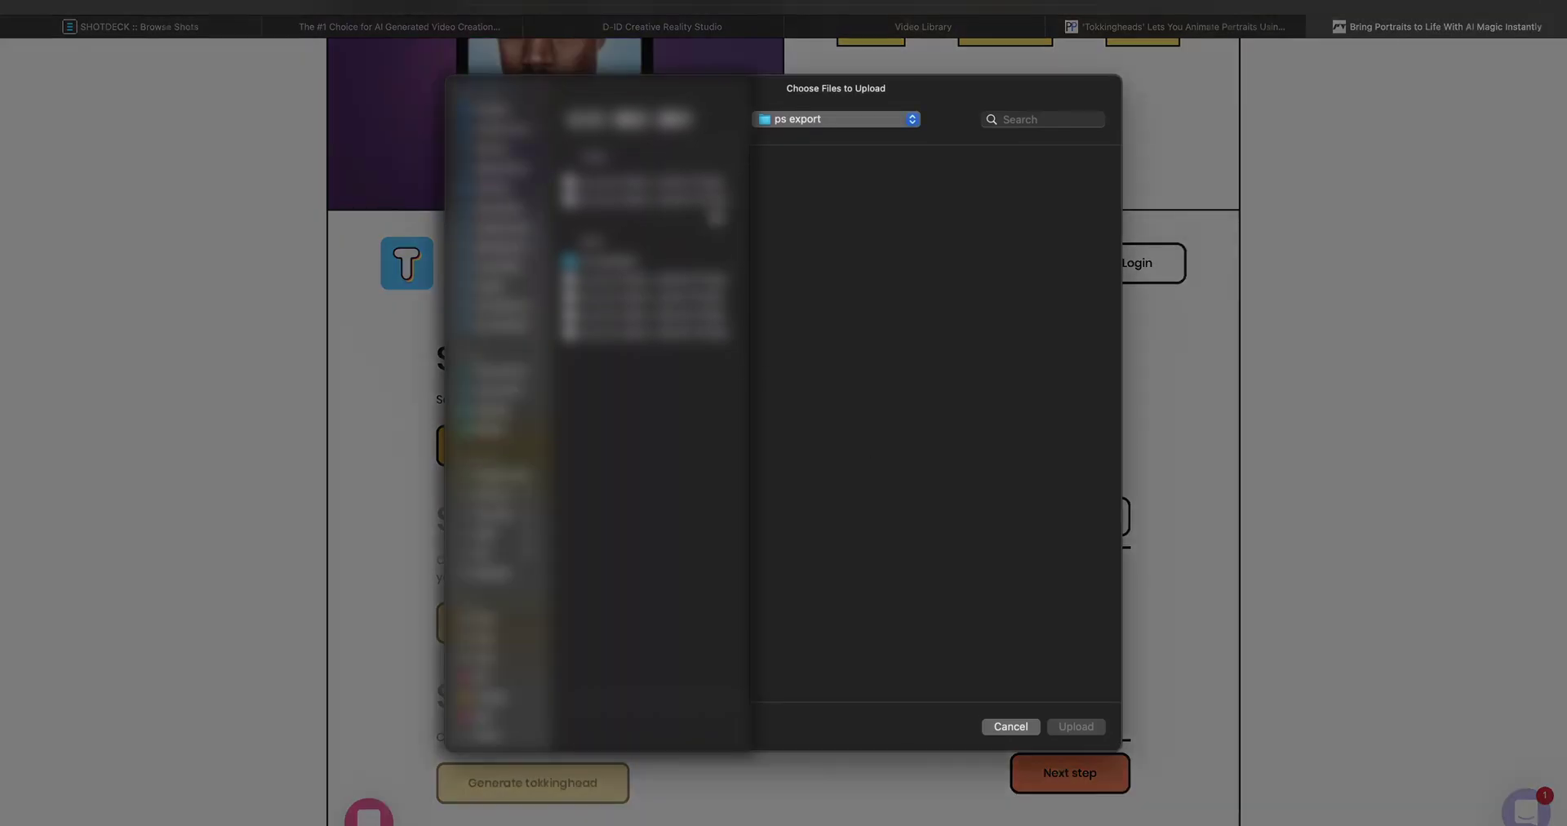
pyautogui.press('Return')
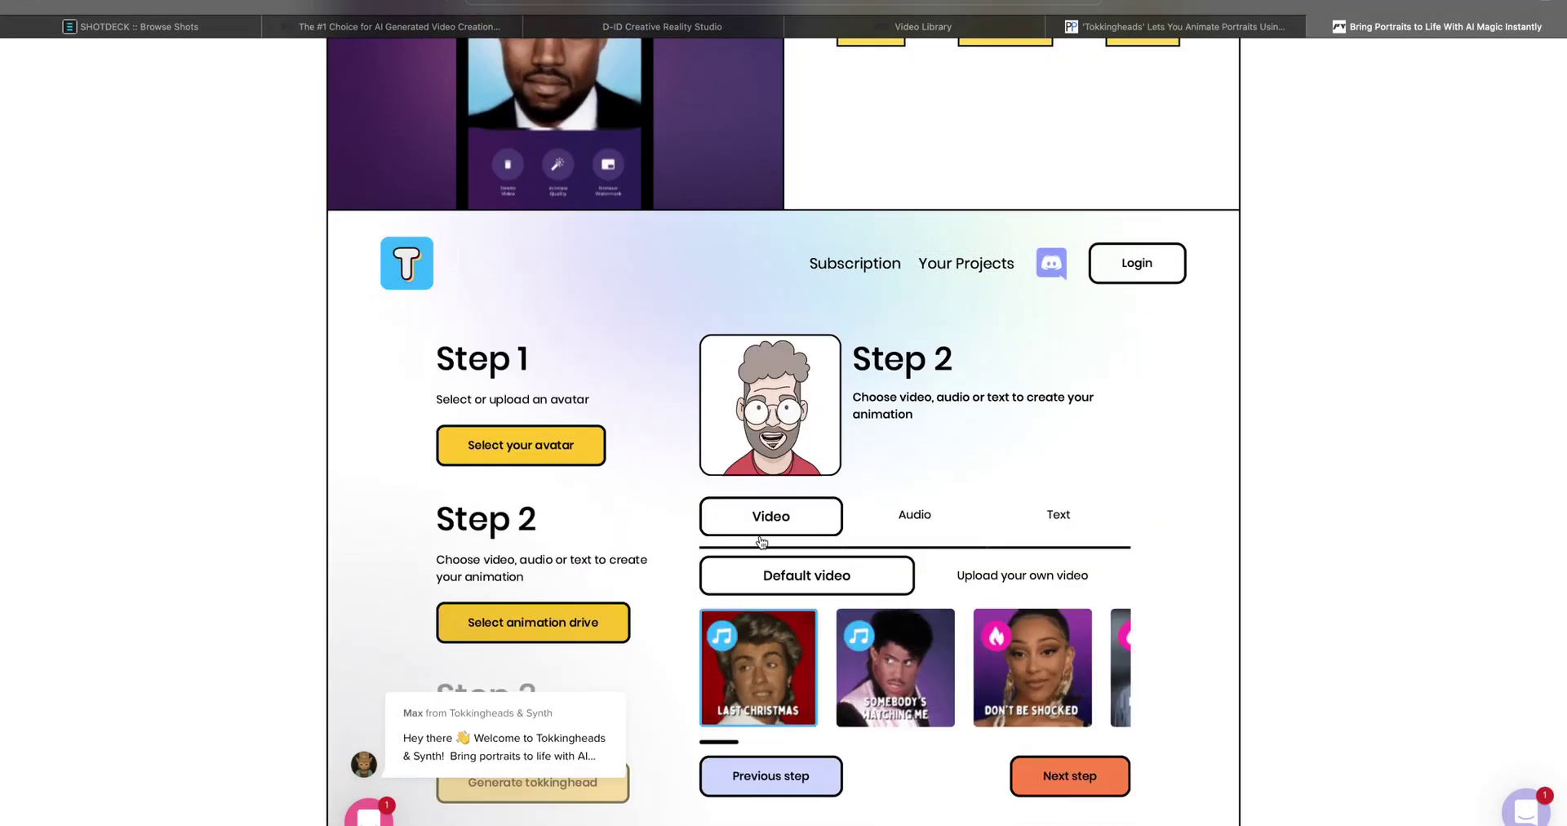
# Paste the AI script, choose the US Accent Male D voice, and generate the clip
pyautogui.click(1021, 574)
pyautogui.click(1057, 514)
pyautogui.press('super+v')
pyautogui.click(1094, 736)
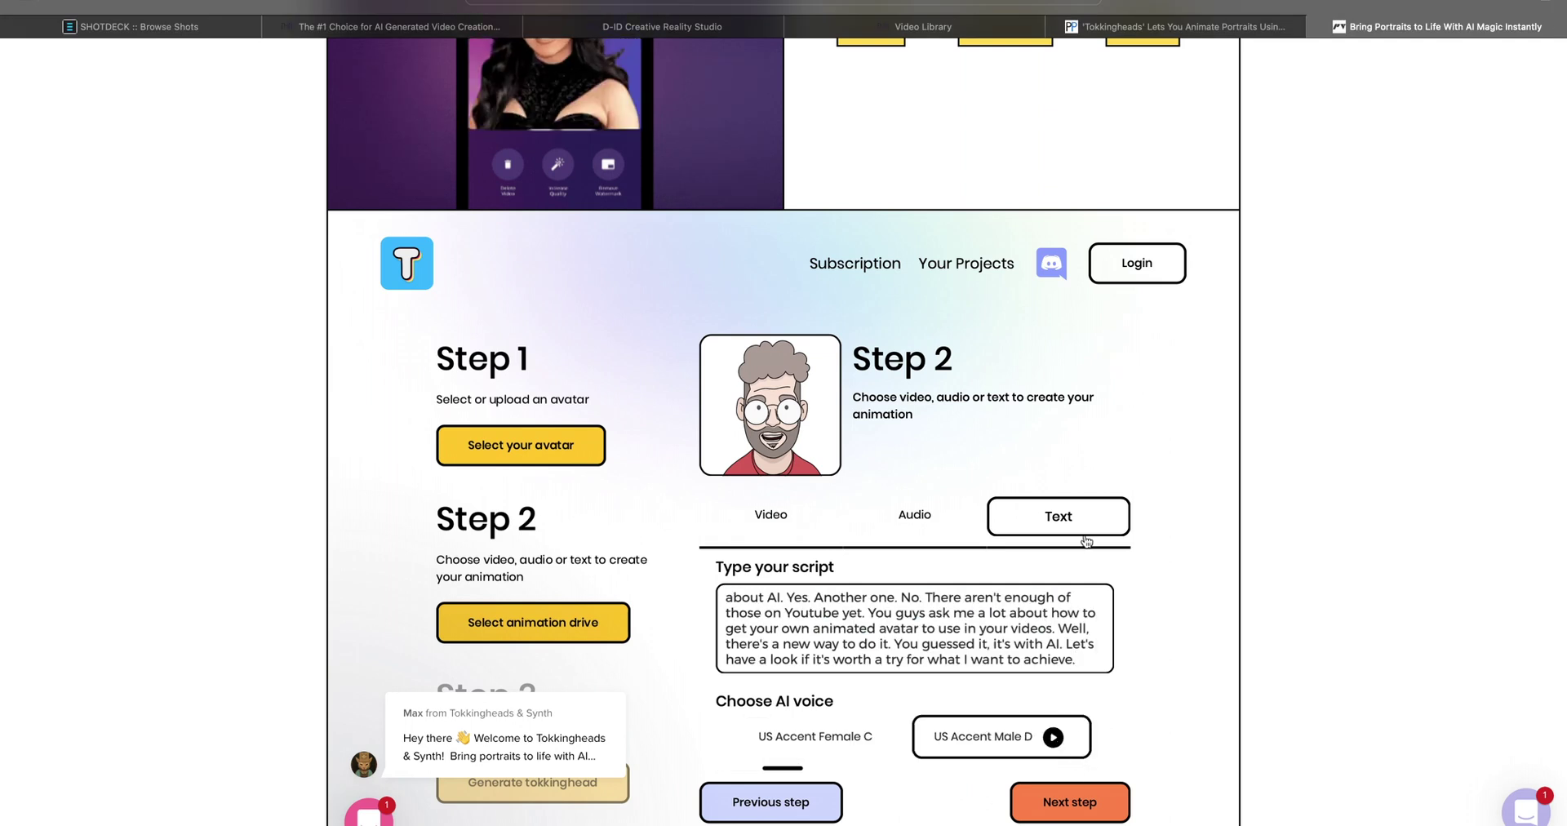
pyautogui.click(1053, 802)
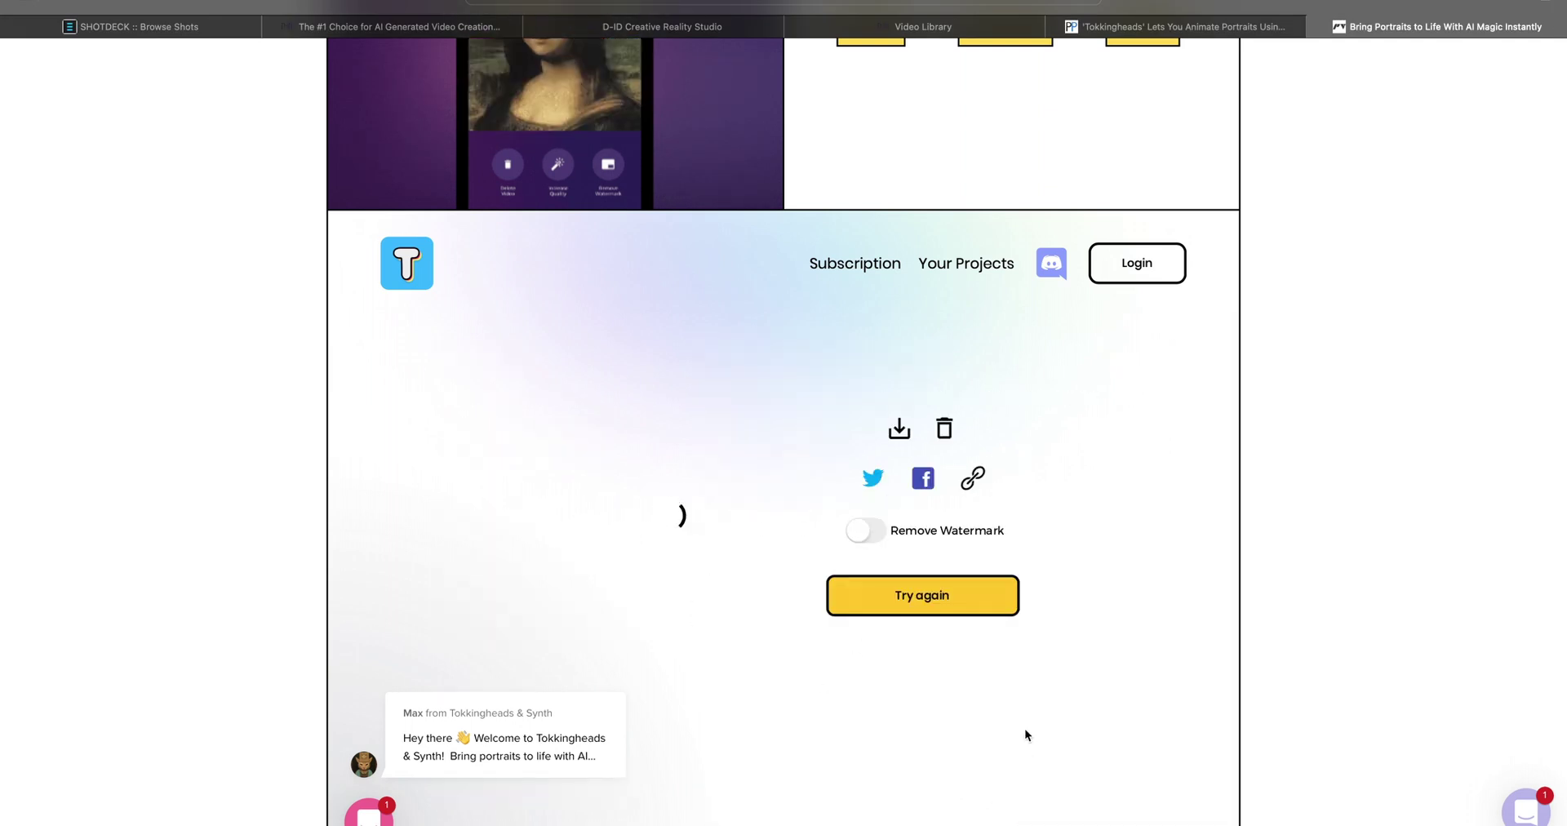